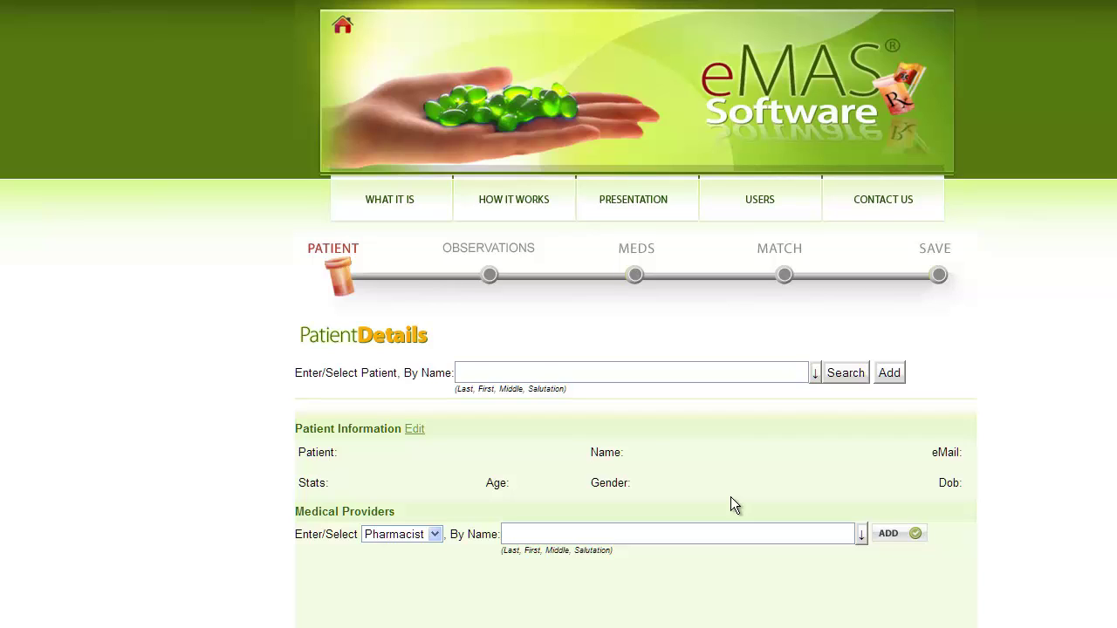
Look up the patient by name and load the patient's details
left_click(796, 373)
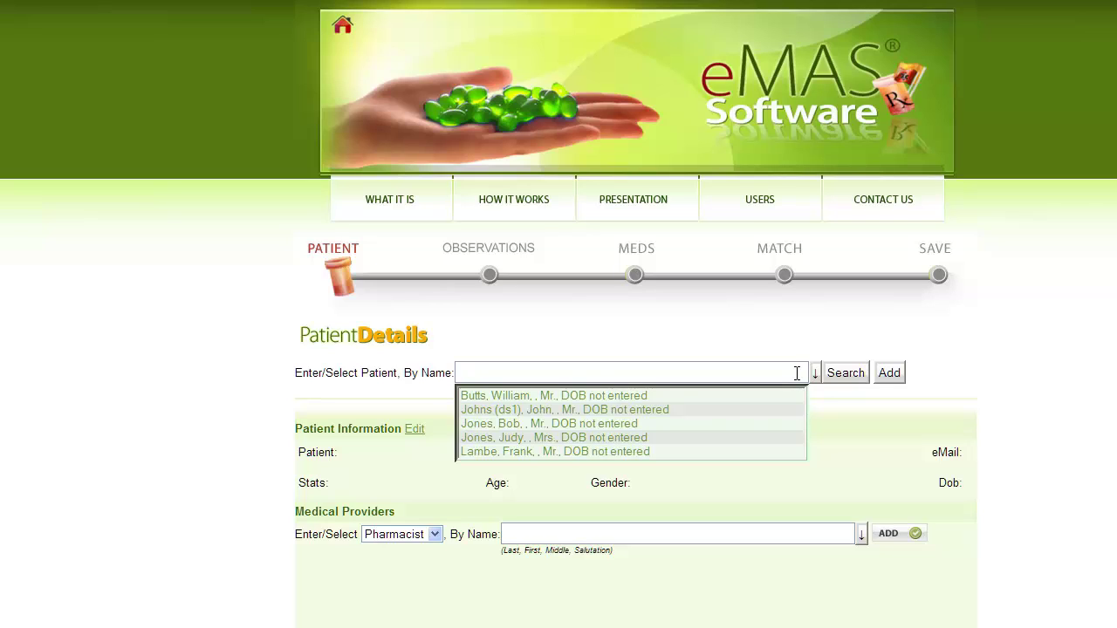
type("jones")
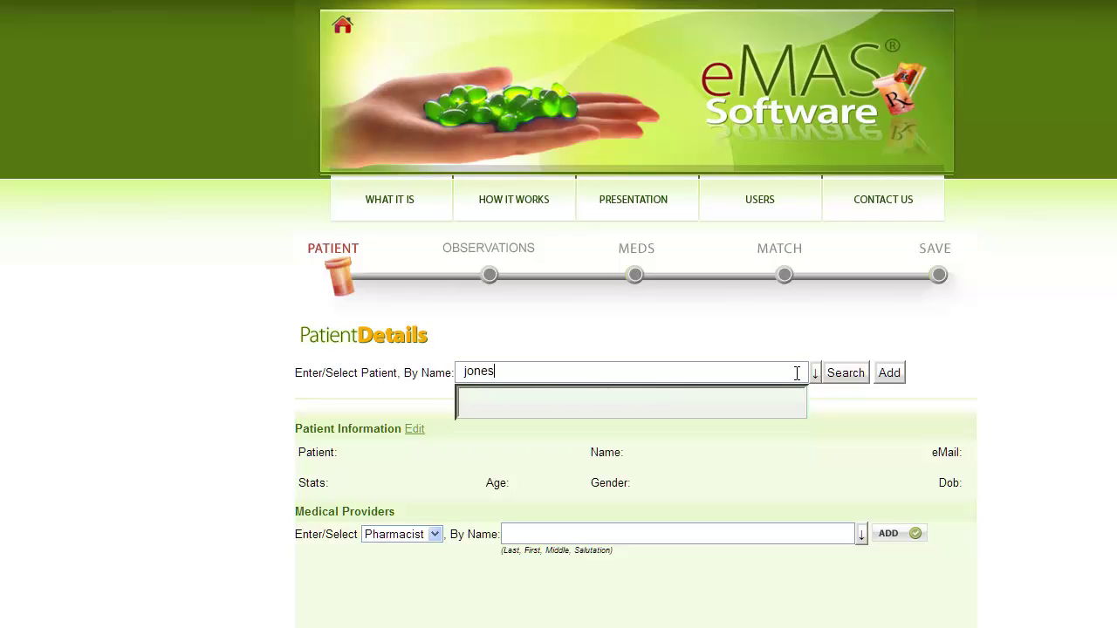
key("BackSpace")
key("BackSpace")
key("BackSpace")
key("BackSpace")
type("ud")
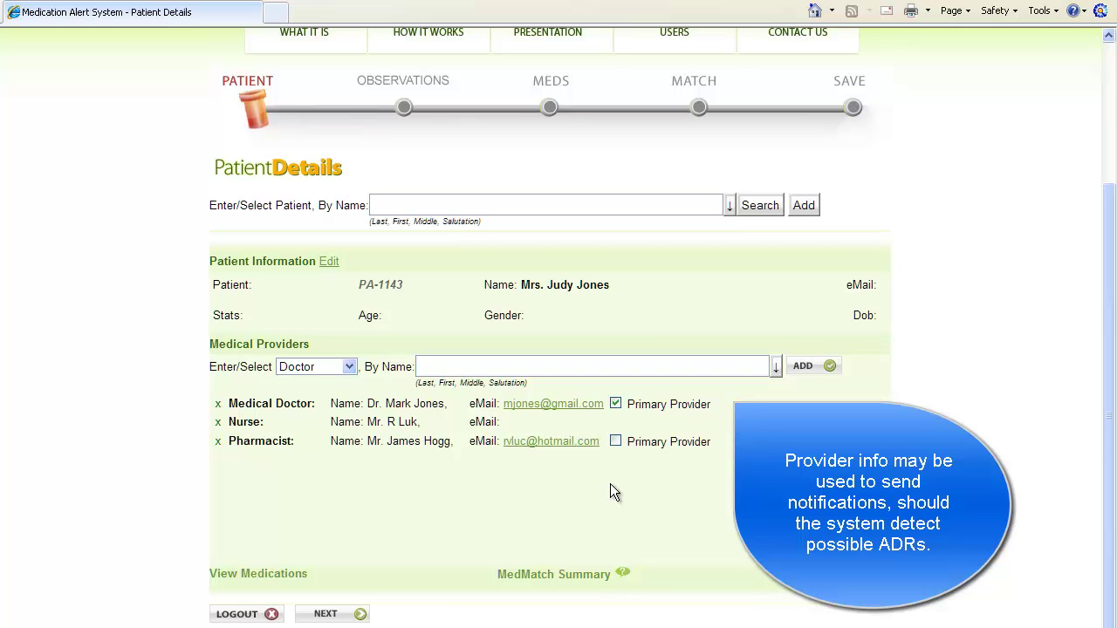
Open the Medications Taken page and review the patient's listed drugs and their statuses
scroll(610, 484, "up", 2)
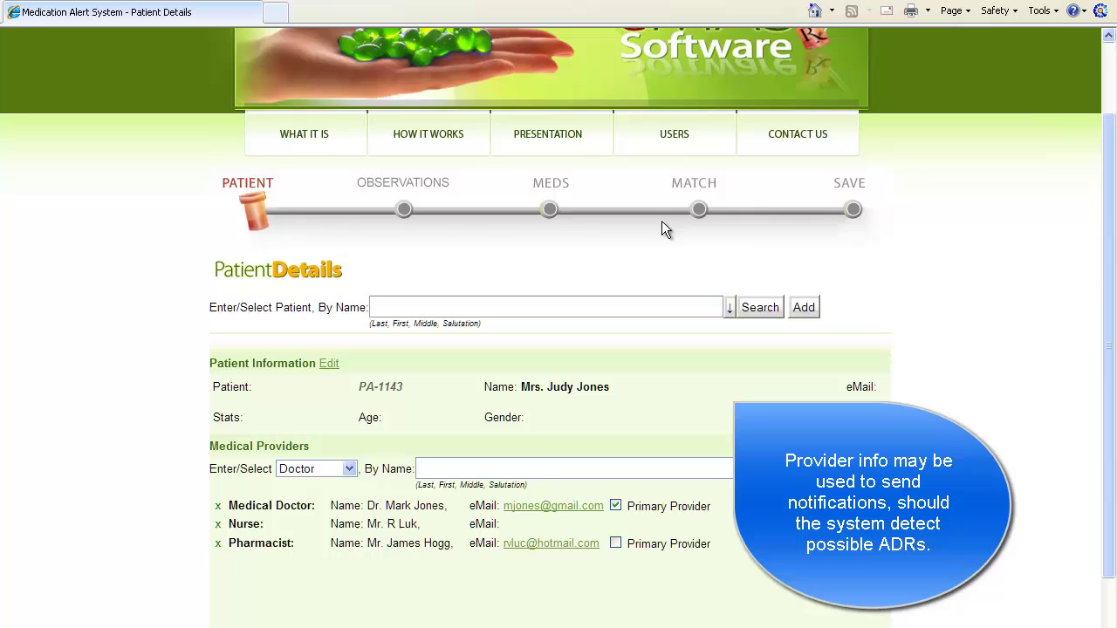
left_click(547, 217)
scroll(868, 448, "down", 2)
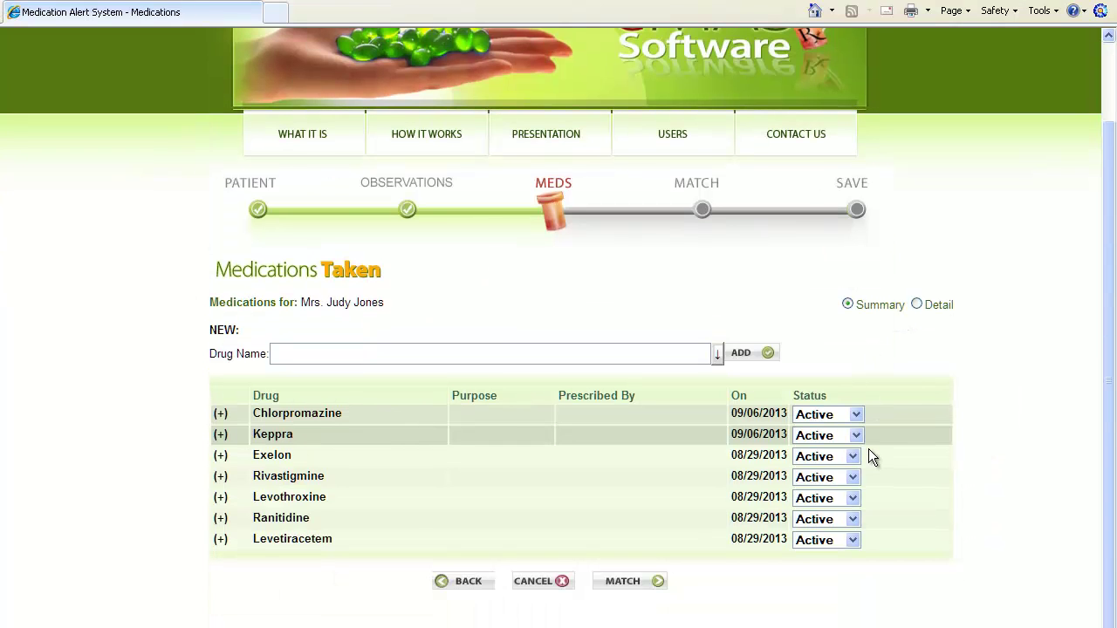
scroll(868, 448, "down", 1)
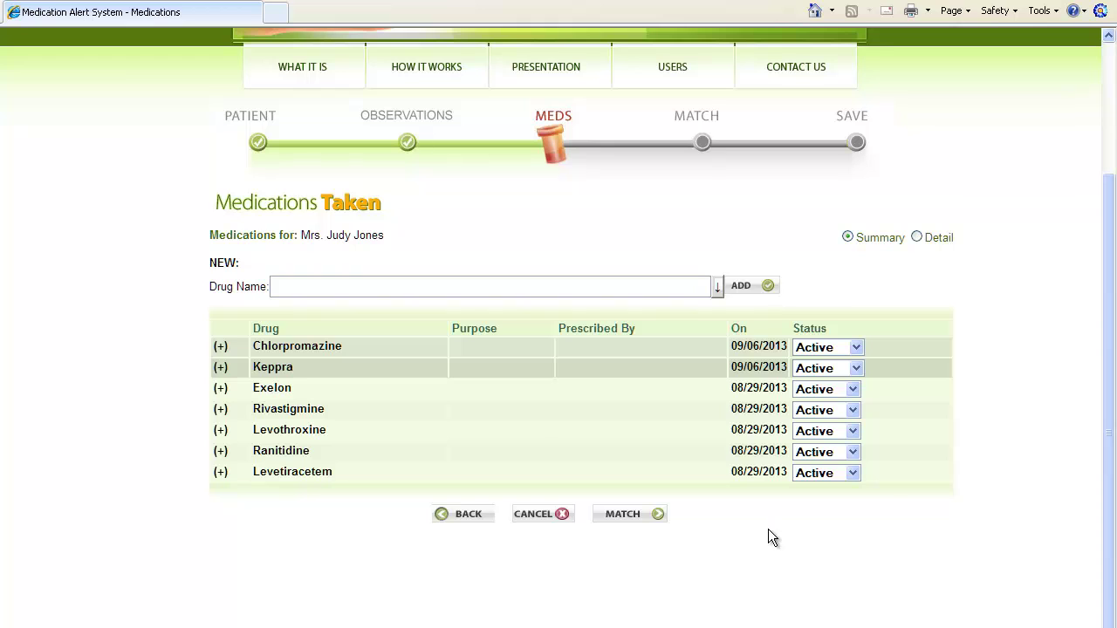
Open the patient's observations and save a Behavior observation of Confusion
left_click(405, 143)
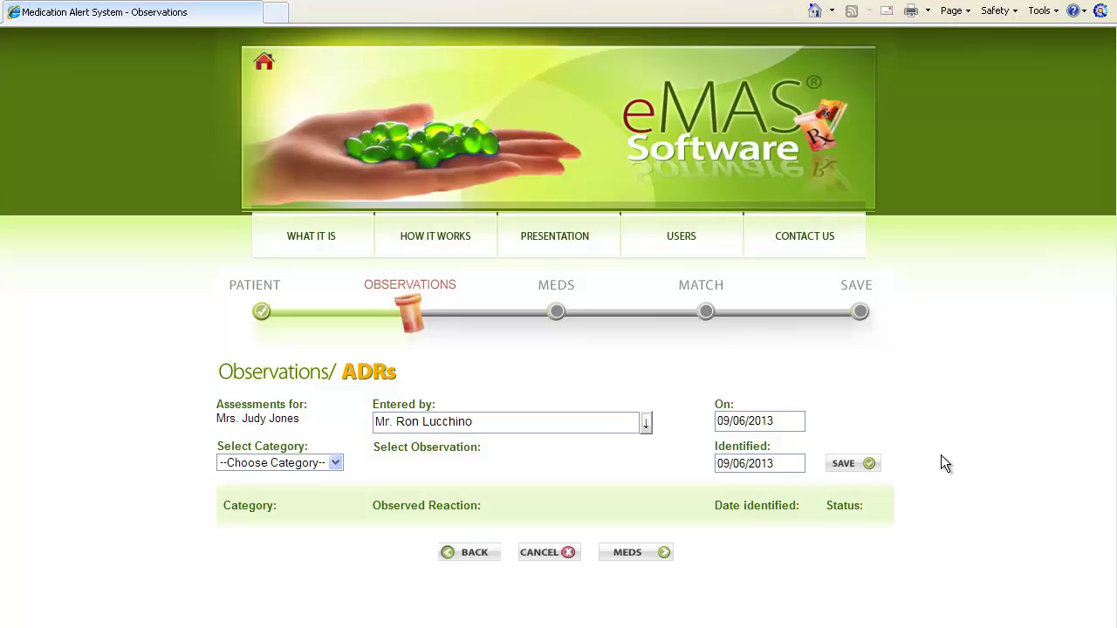
left_click(336, 463)
left_click(313, 492)
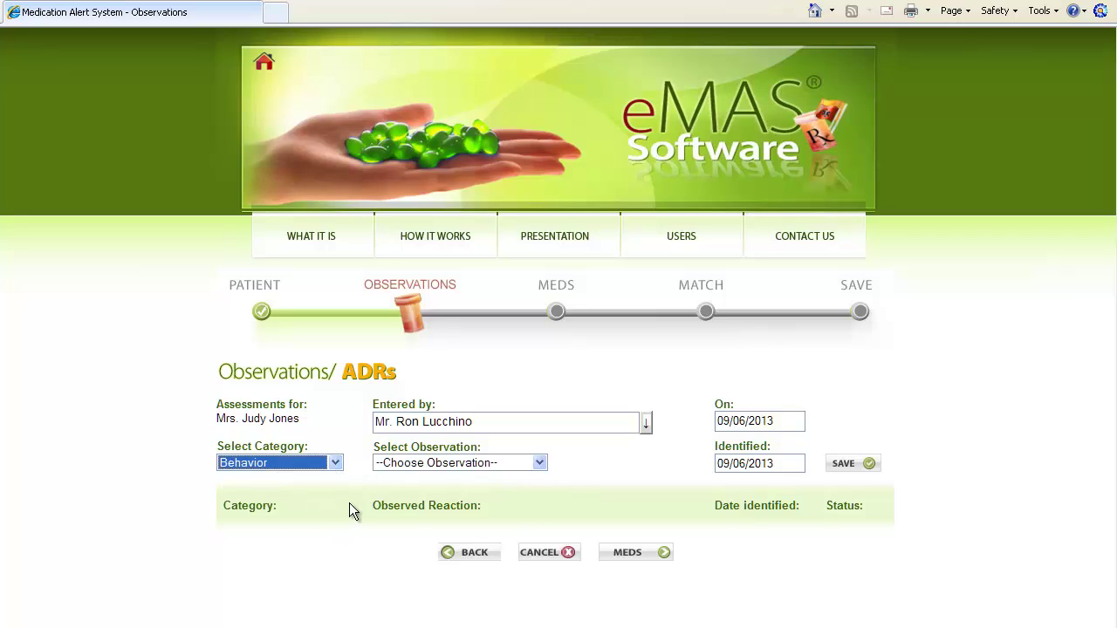
left_click(540, 464)
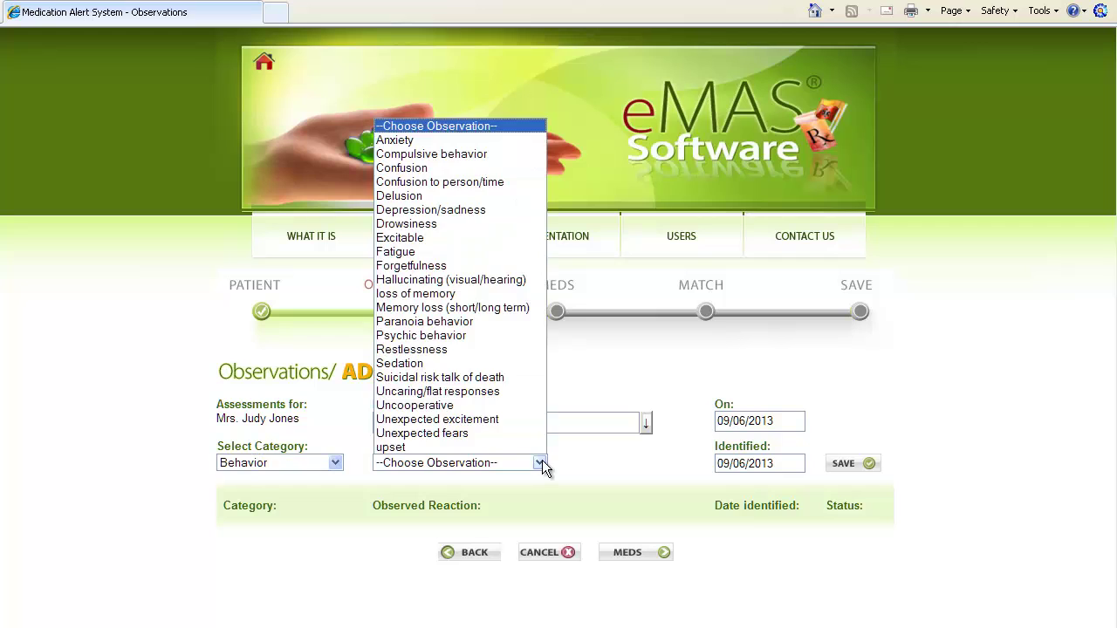
left_click(510, 167)
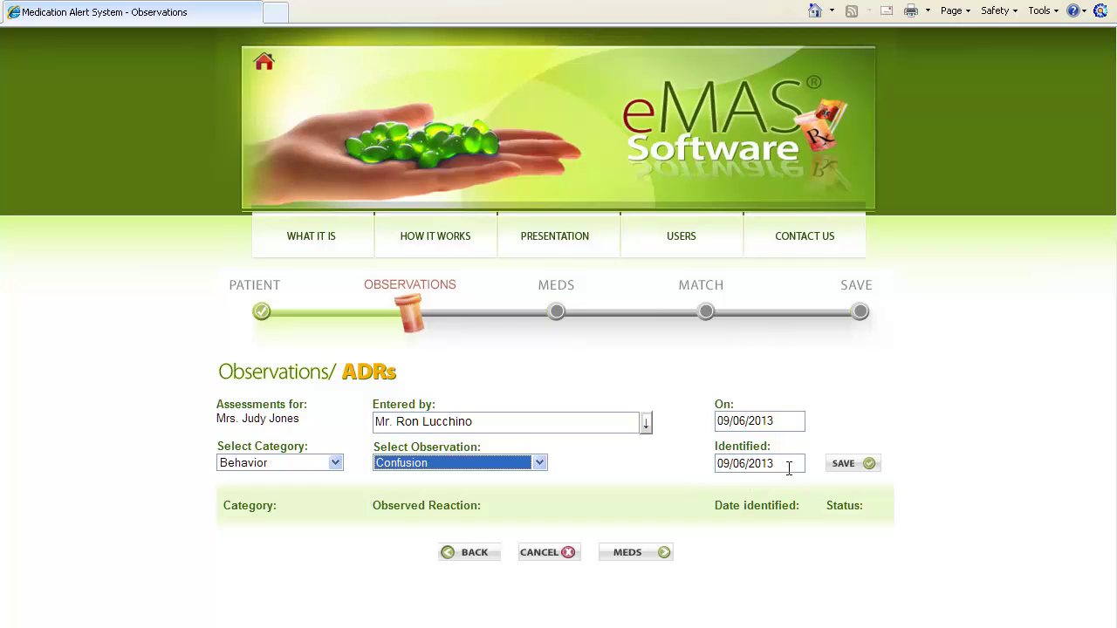
left_click(837, 464)
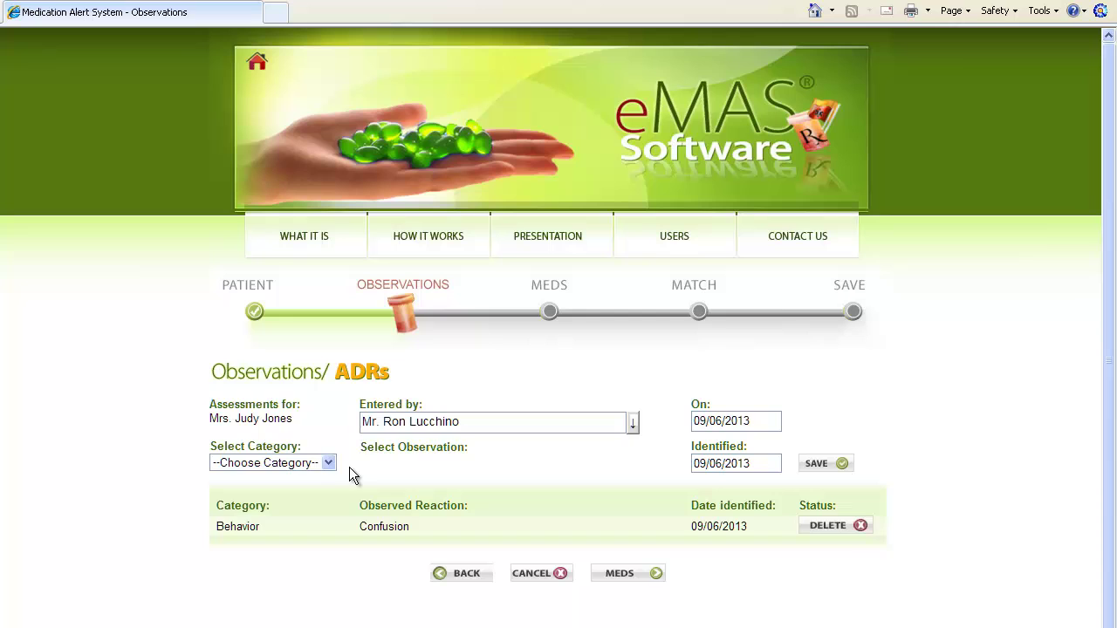
Add and save a second Behavior observation, Excitable, for the patient
left_click(328, 463)
left_click(309, 491)
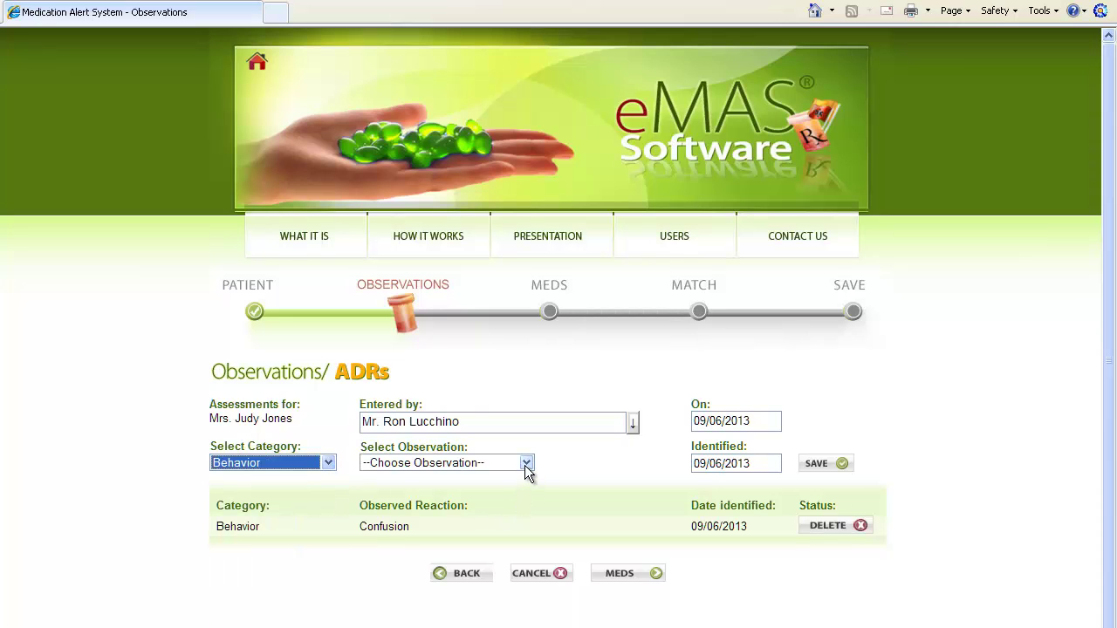
left_click(525, 463)
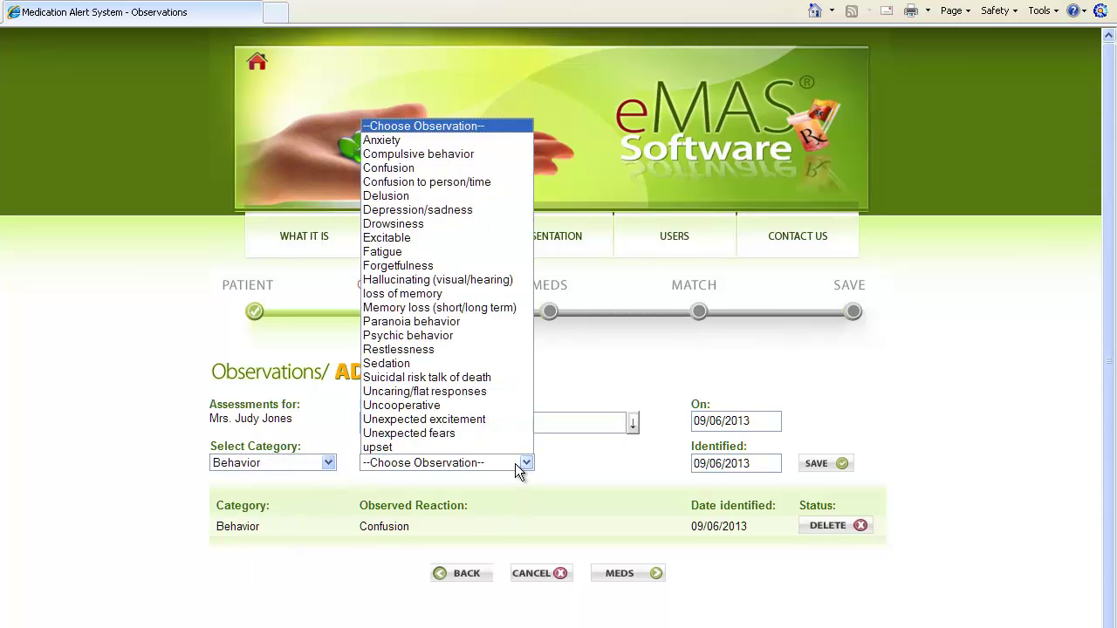
left_click(429, 237)
left_click(836, 464)
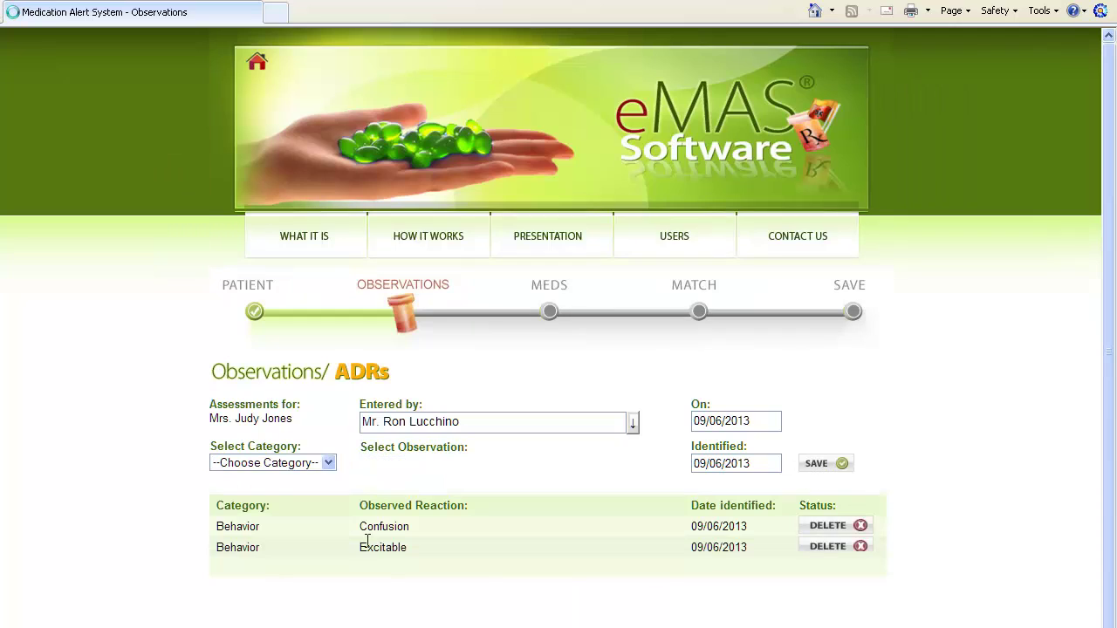
Add and save another Behavior observation, Drowsiness, for the patient
left_click(328, 462)
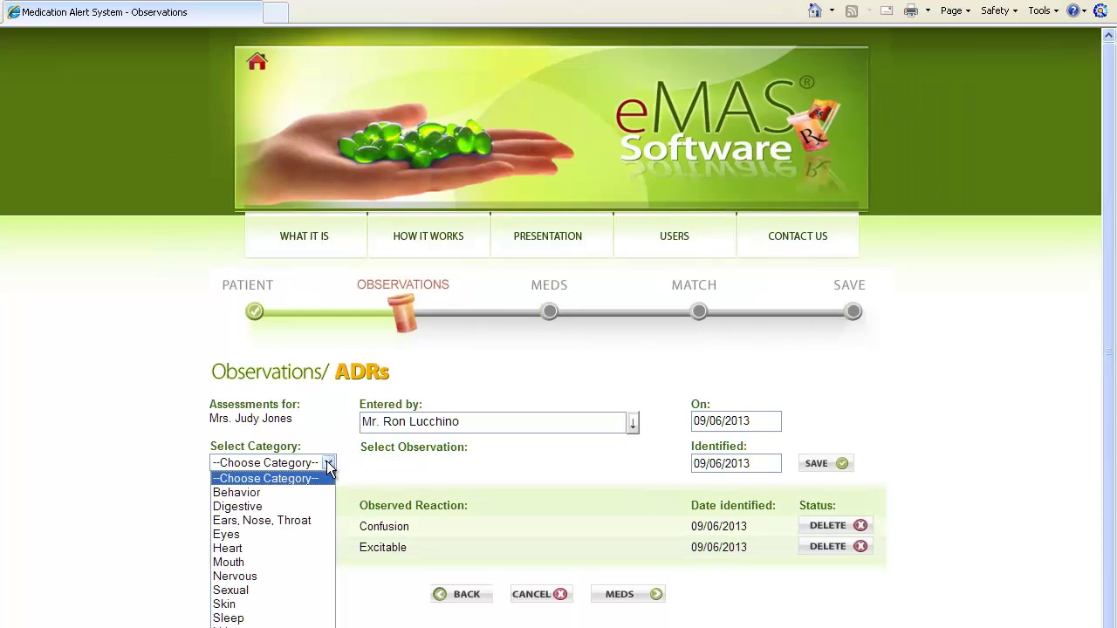
left_click(301, 498)
left_click(526, 462)
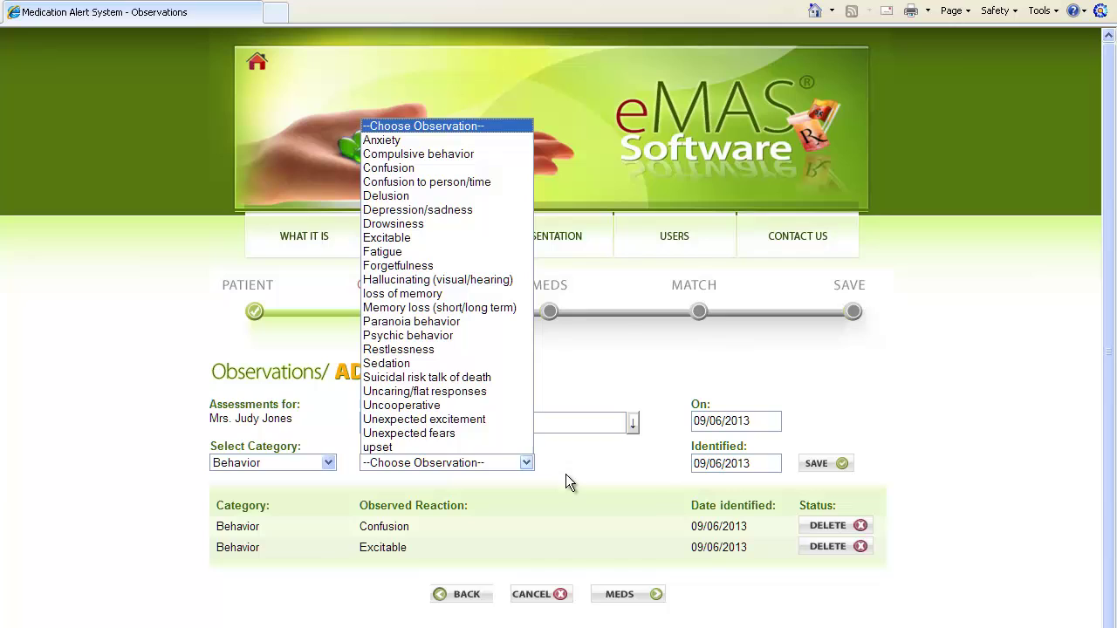
left_click(482, 224)
left_click(818, 467)
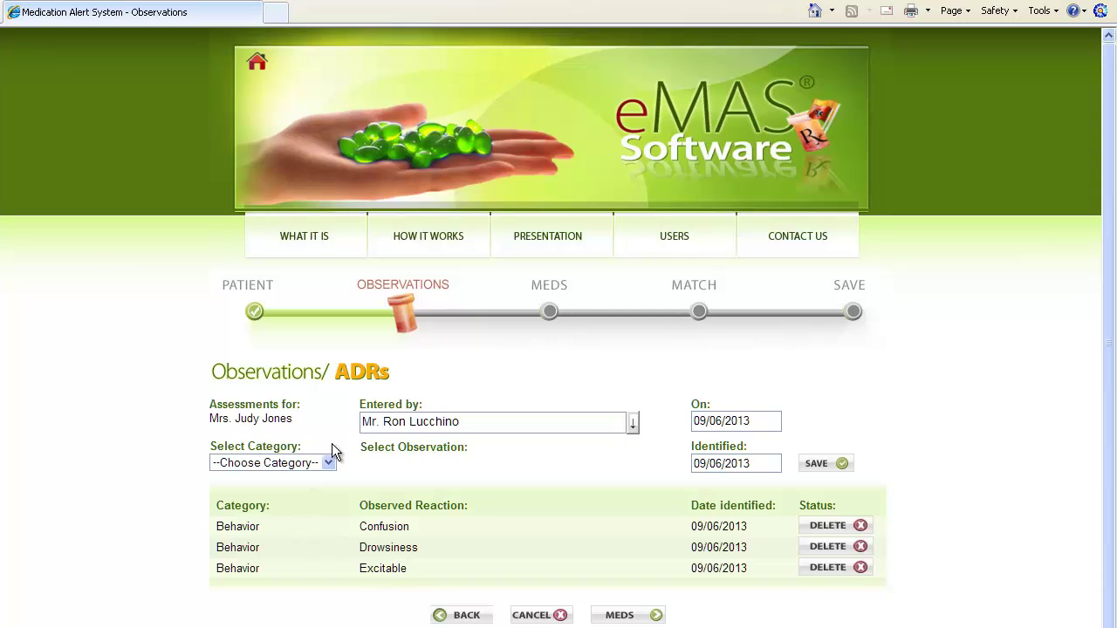
Record and save a Digestive observation of "Increase or decrease appetite"
left_click(329, 464)
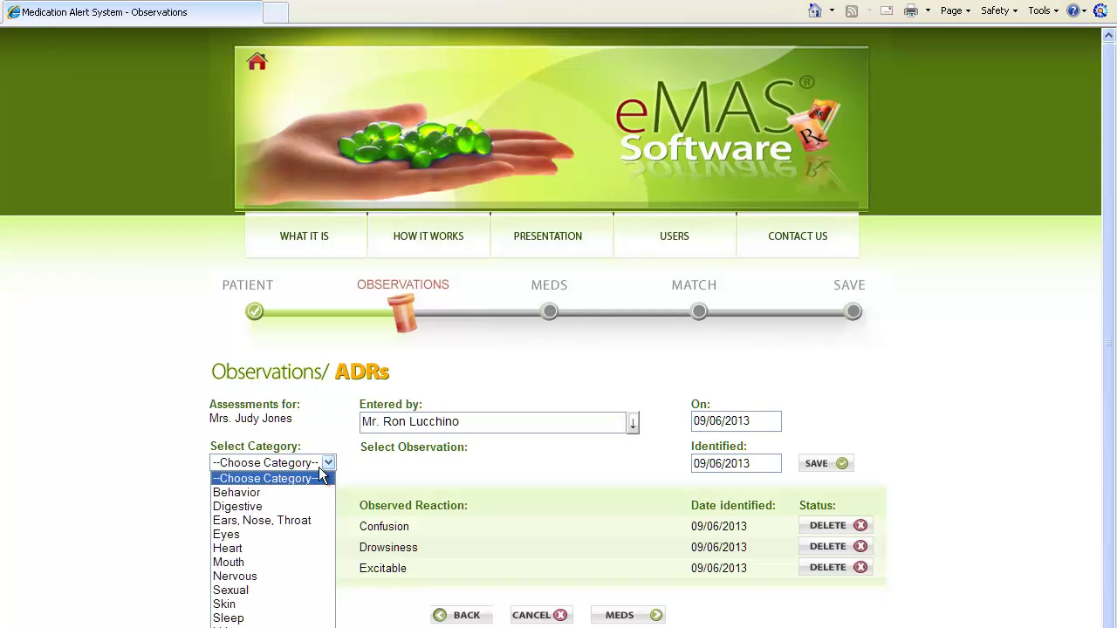
left_click(282, 505)
left_click(529, 463)
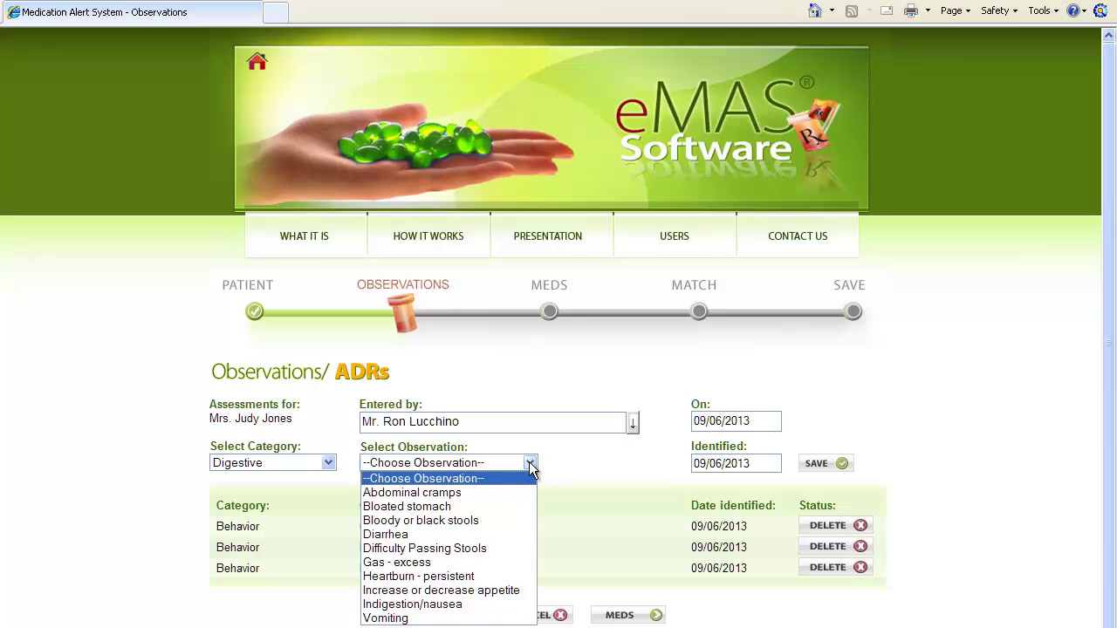
left_click(512, 589)
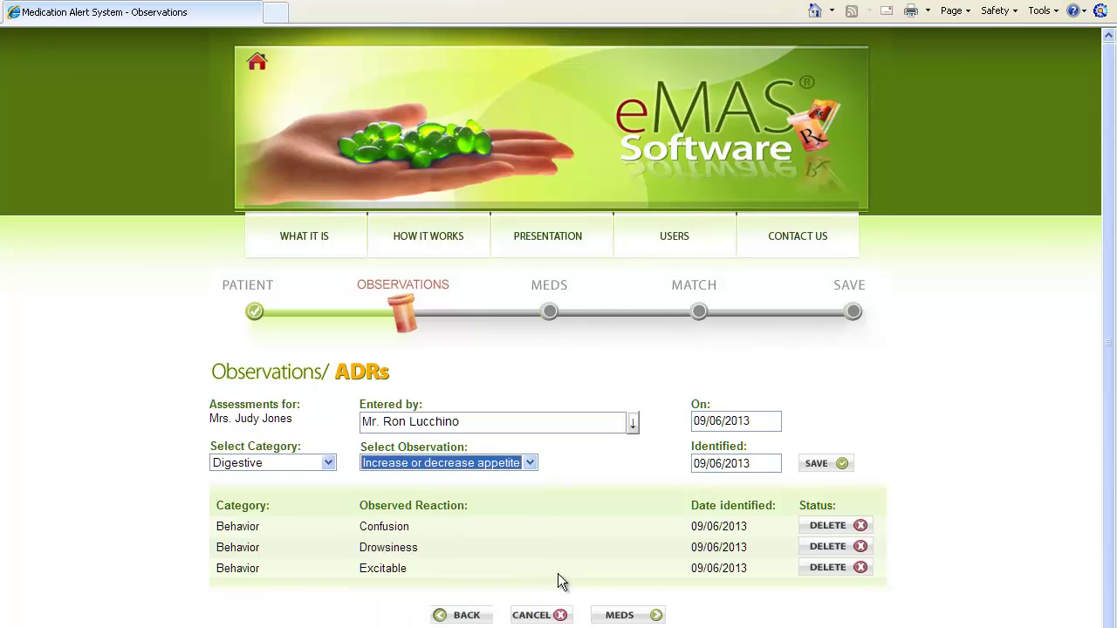
left_click(823, 463)
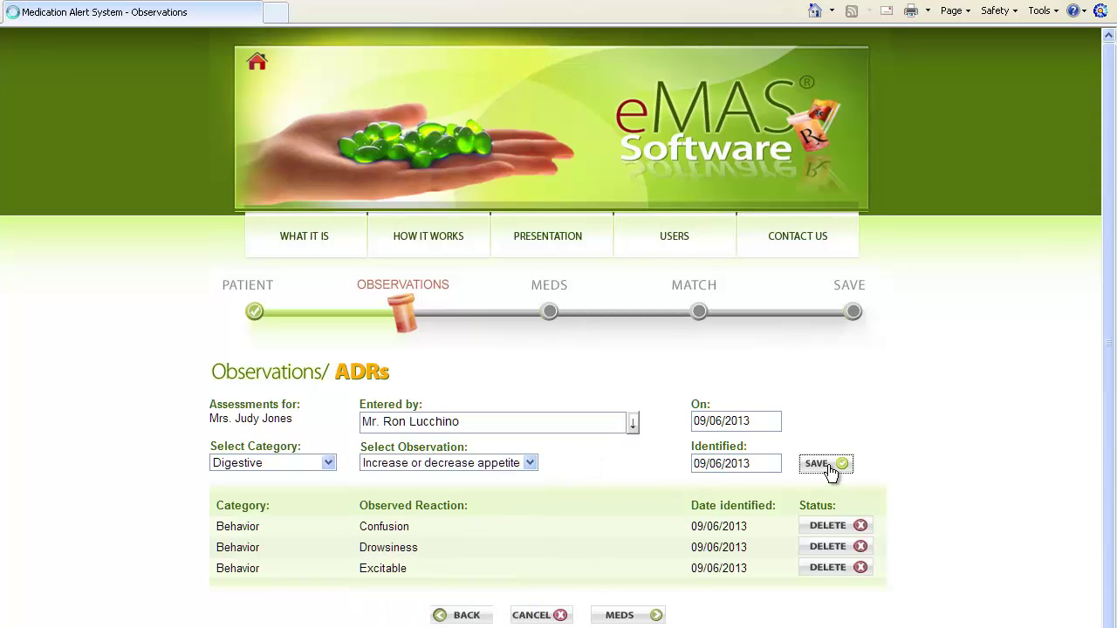
Record and save a Nervous observation of "Parkinson tremors of hands"
left_click(328, 462)
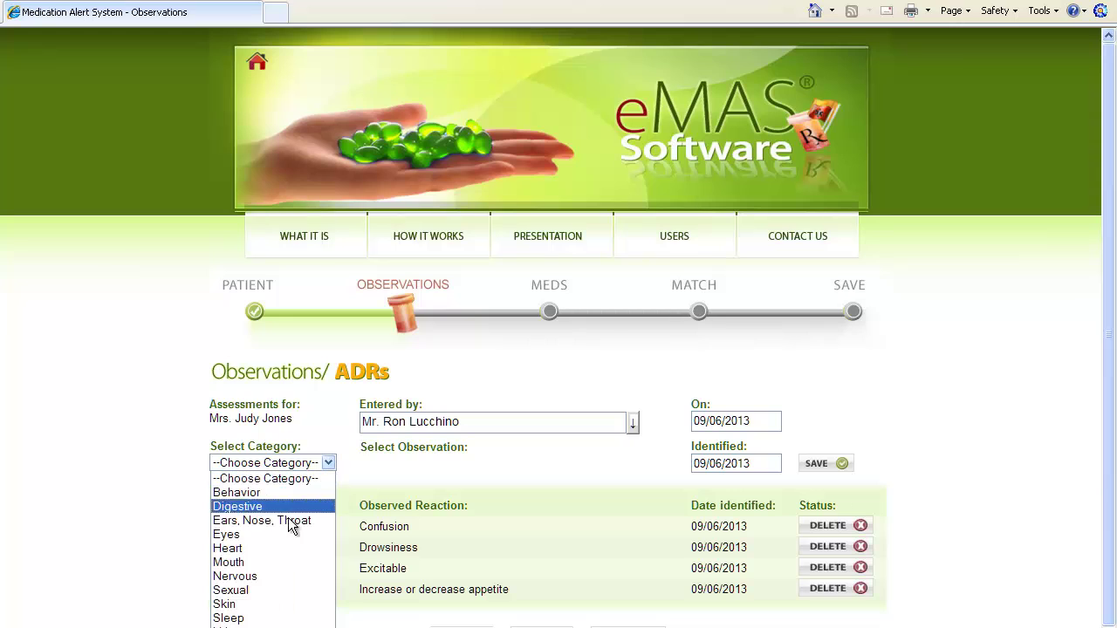
left_click(279, 572)
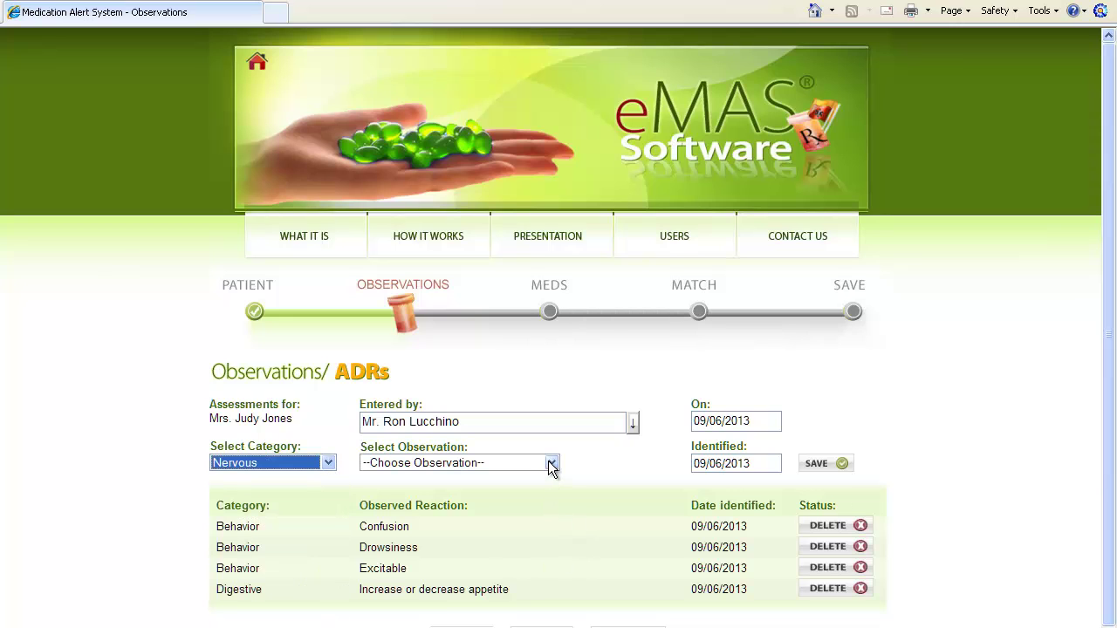
left_click(550, 464)
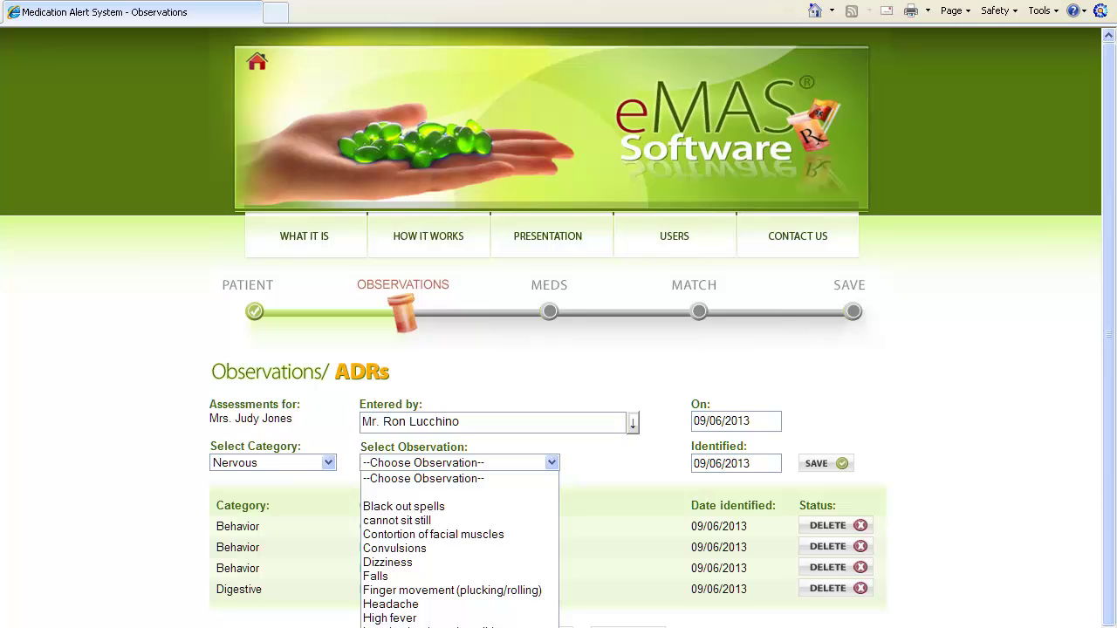
key("p")
key("Return")
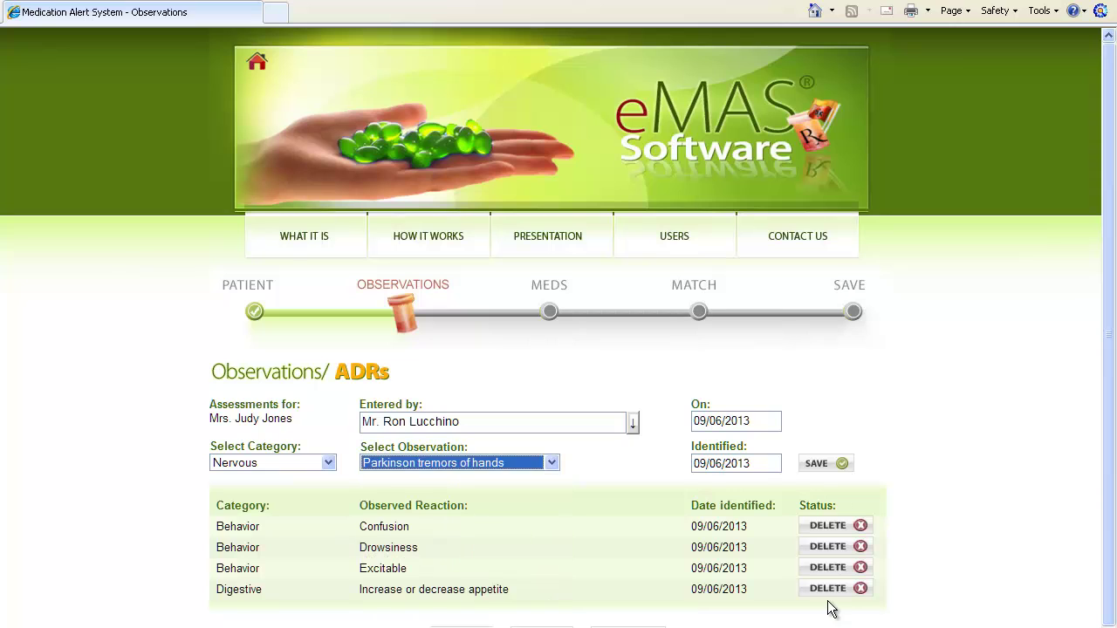
left_click(819, 463)
Proceed to the patient's medications and choose Active as the status of Chlorpromazine
left_click_drag(1111, 391, 1106, 489)
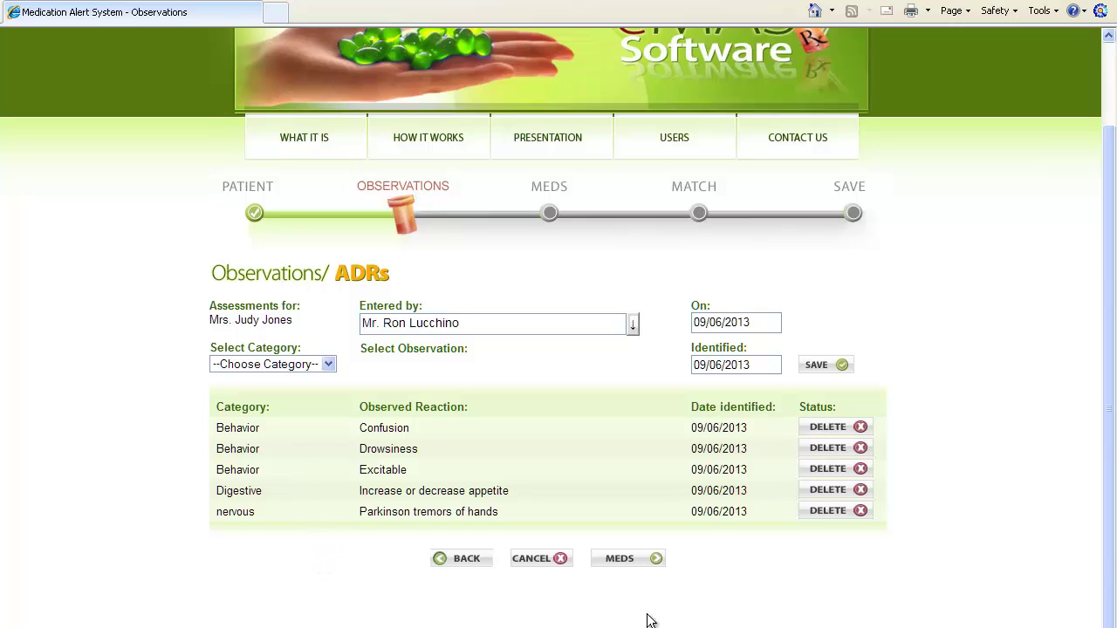
left_click(627, 560)
scroll(930, 462, "down", 2)
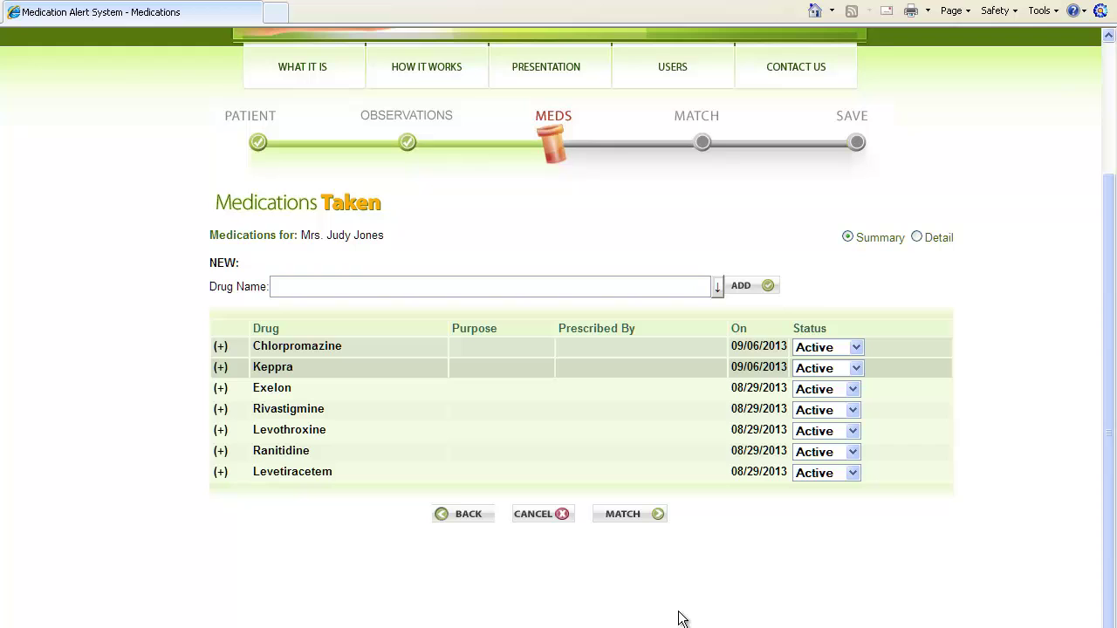
left_click(858, 352)
left_click(846, 360)
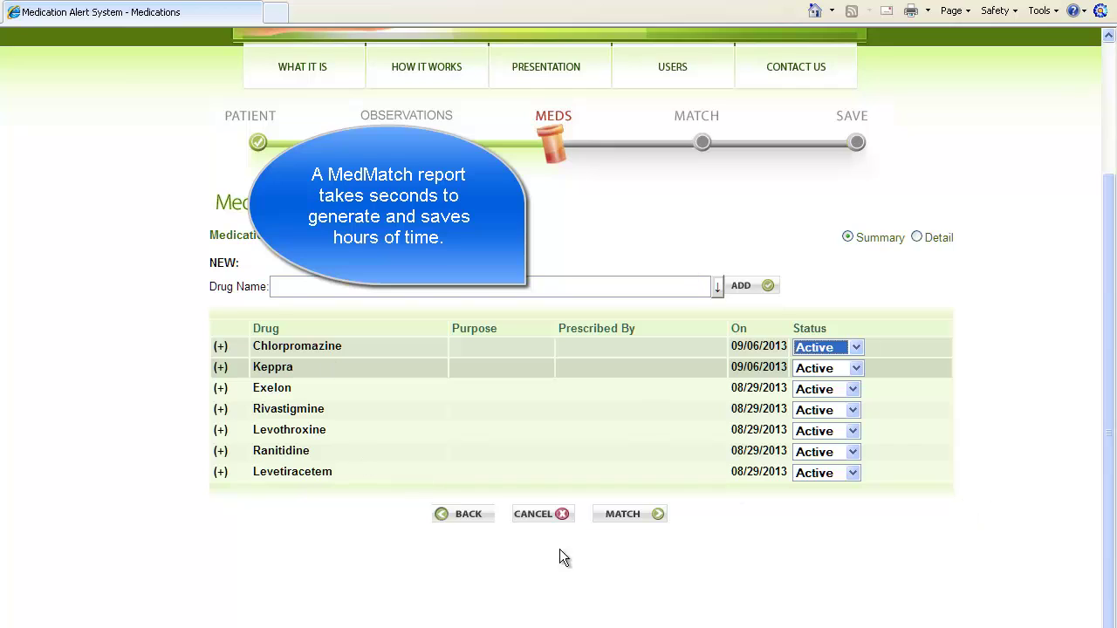
Generate the MedMatch report and examine its matched reactions and the definitions for ACBS List, associated drugs, Severity, Risk and Match
left_click(703, 146)
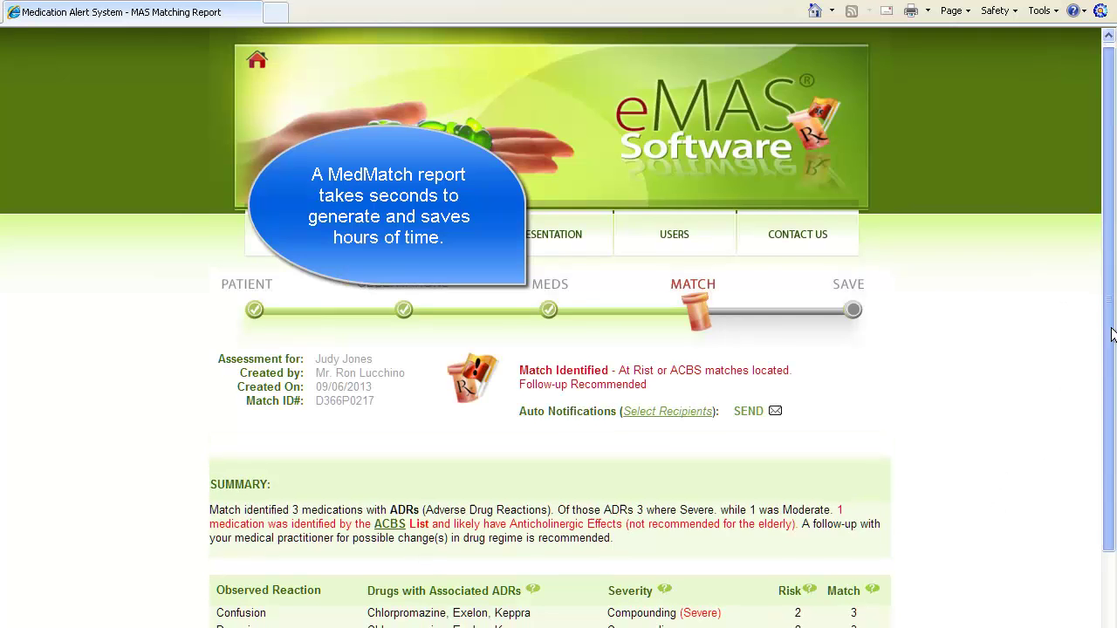
left_click_drag(1112, 334, 1112, 471)
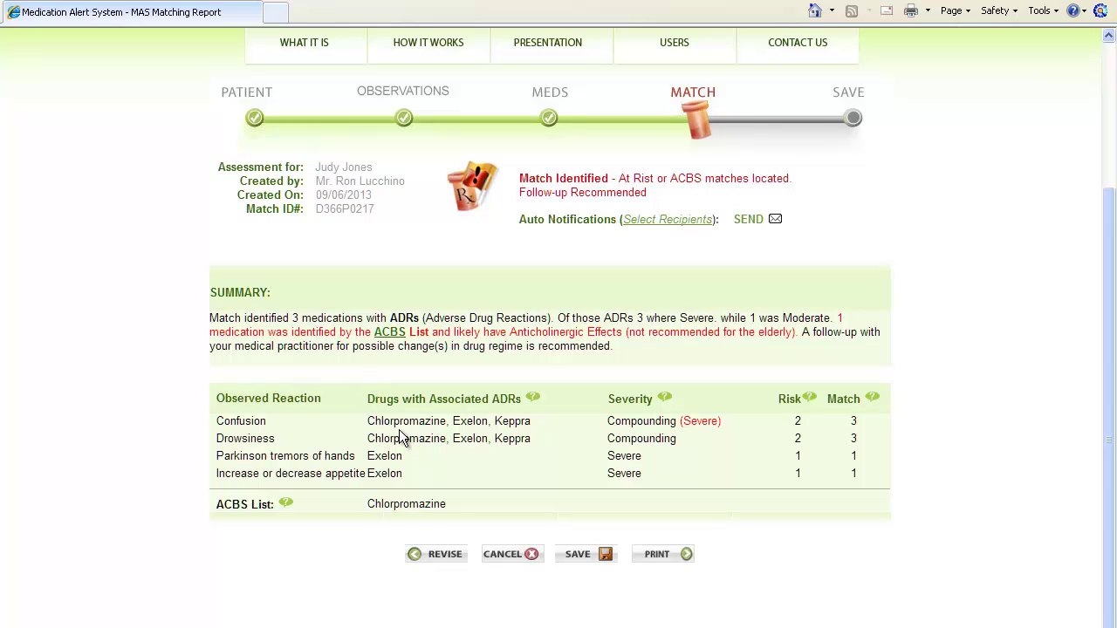
mouse_move(660, 431)
mouse_move(286, 506)
mouse_move(536, 400)
mouse_move(666, 400)
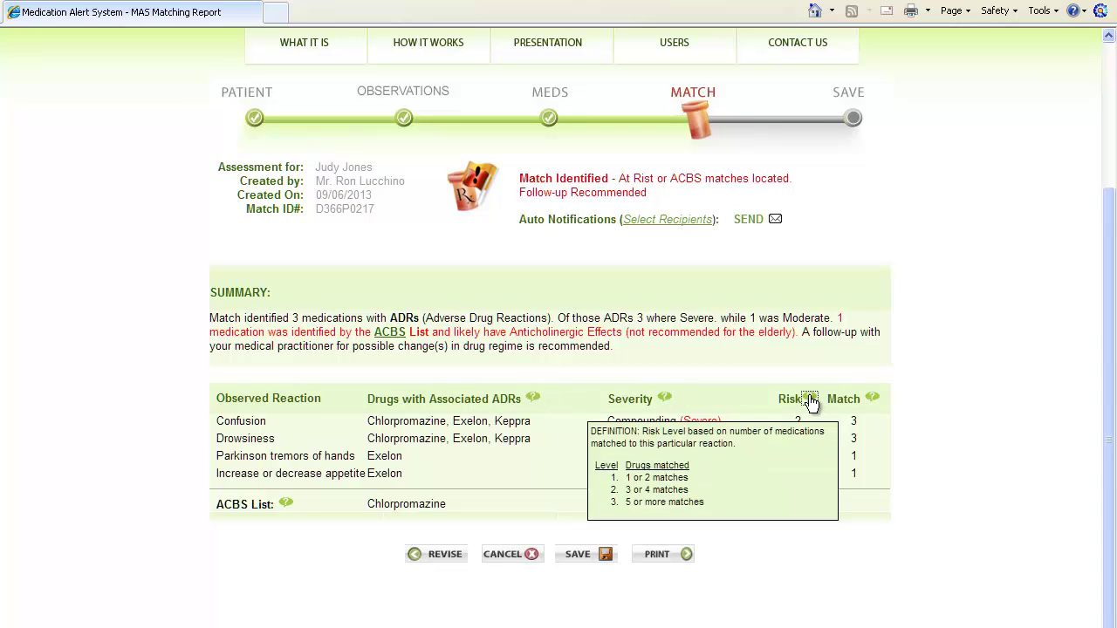
mouse_move(810, 399)
mouse_move(872, 403)
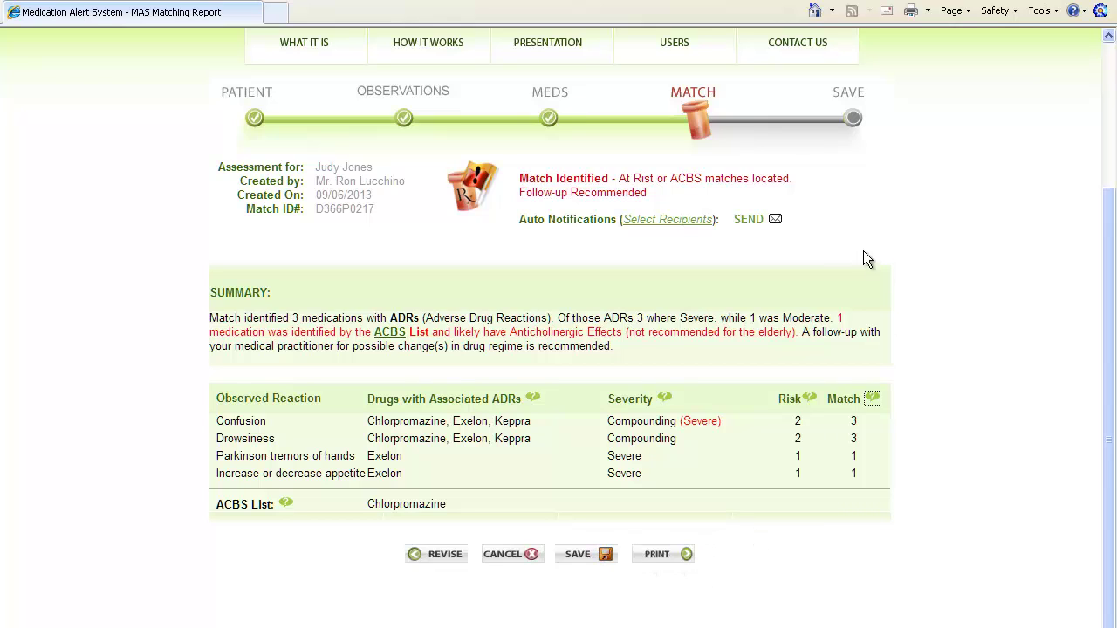
Select the pharmacist and the medical doctor as recipients, send them the MedMatch report notification, and dismiss the message
left_click(659, 222)
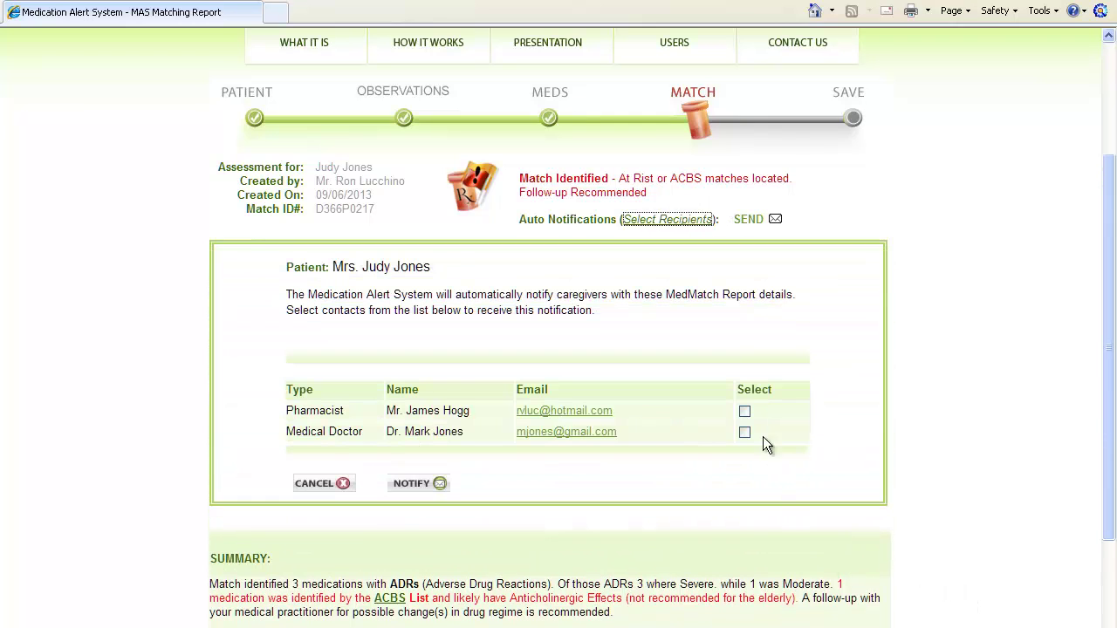
left_click(744, 411)
left_click(744, 431)
left_click(412, 484)
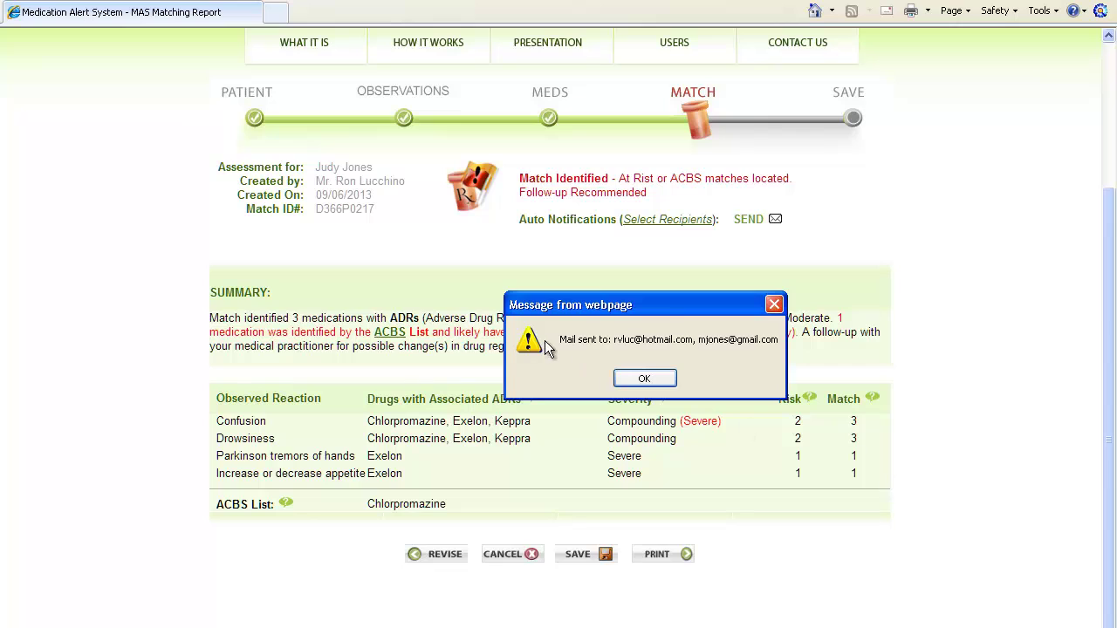
left_click(645, 379)
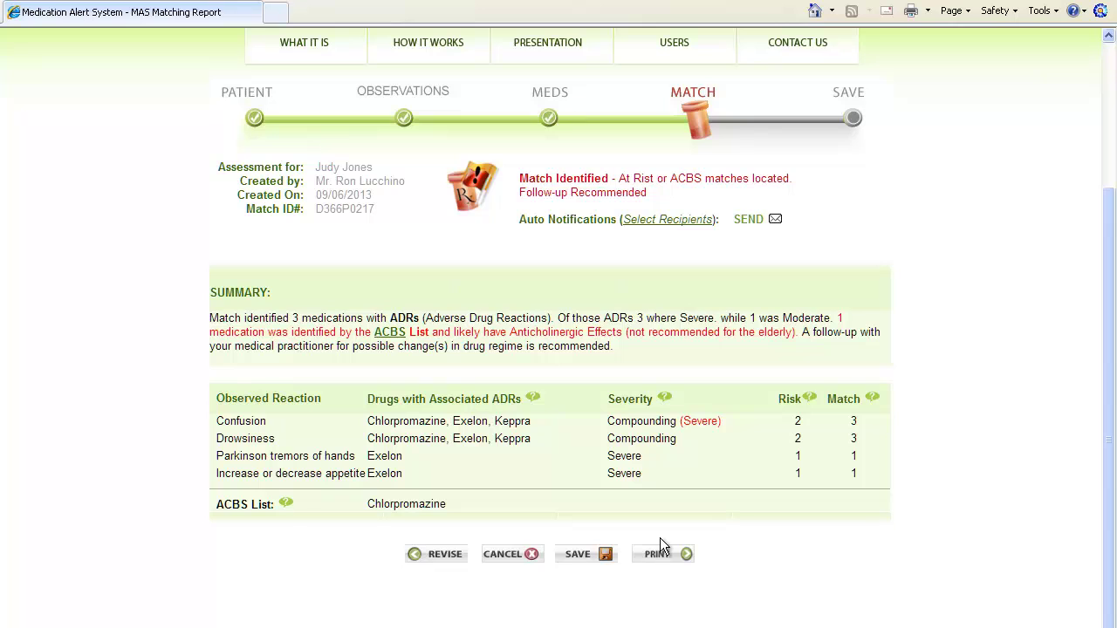
Return from the MedMatch report to the patient's observations and review the list of recorded reactions
scroll(962, 533, "up", 3)
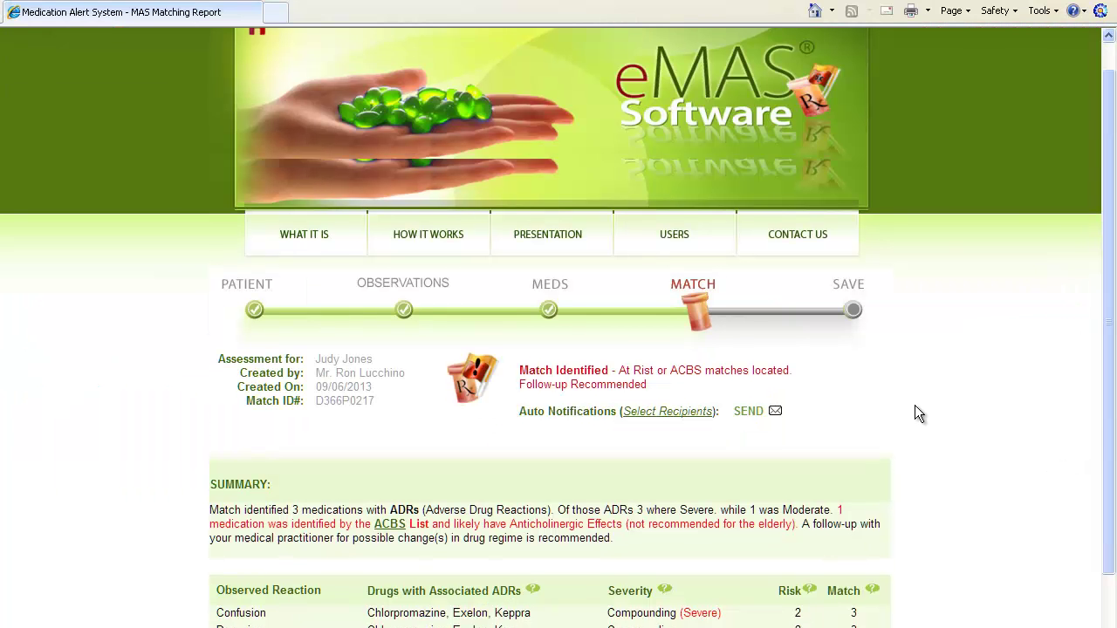
scroll(914, 407, "down", 3)
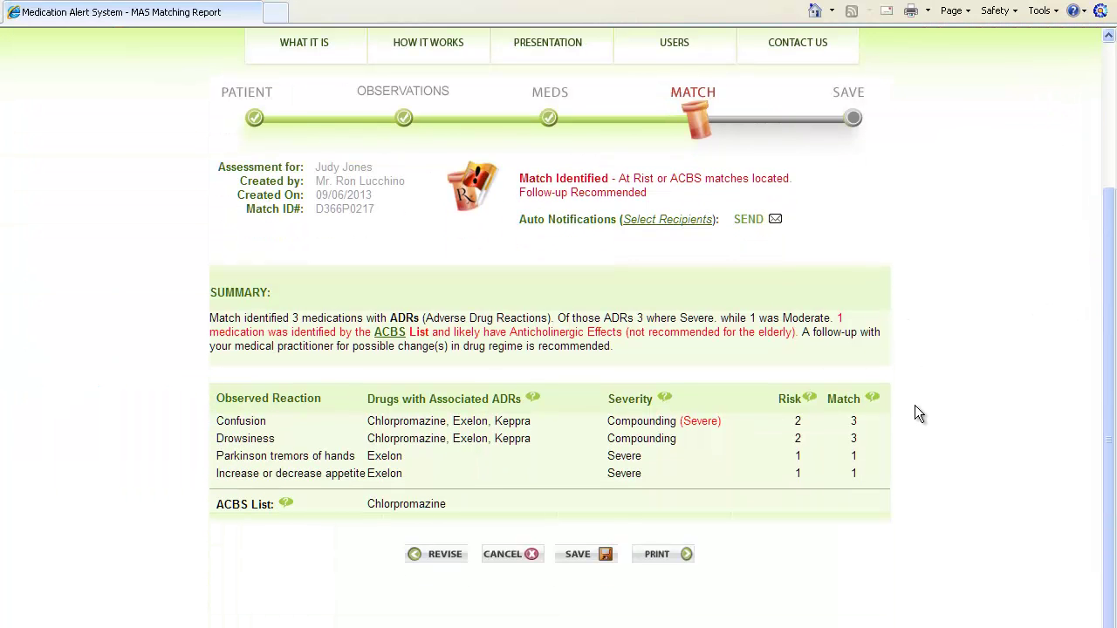
scroll(914, 405, "up", 3)
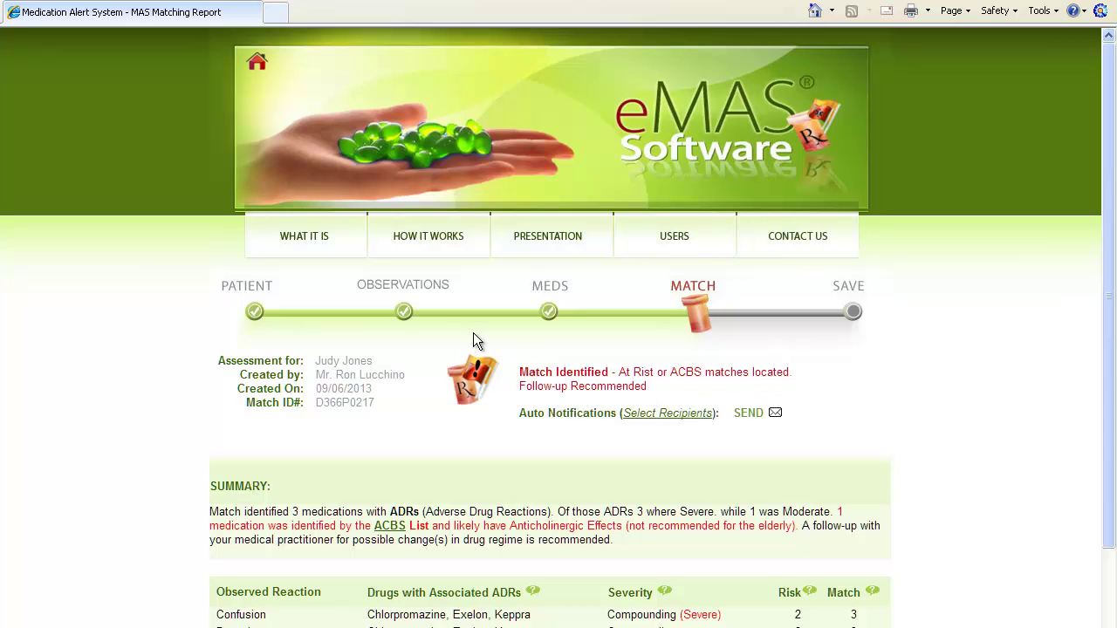
left_click(403, 319)
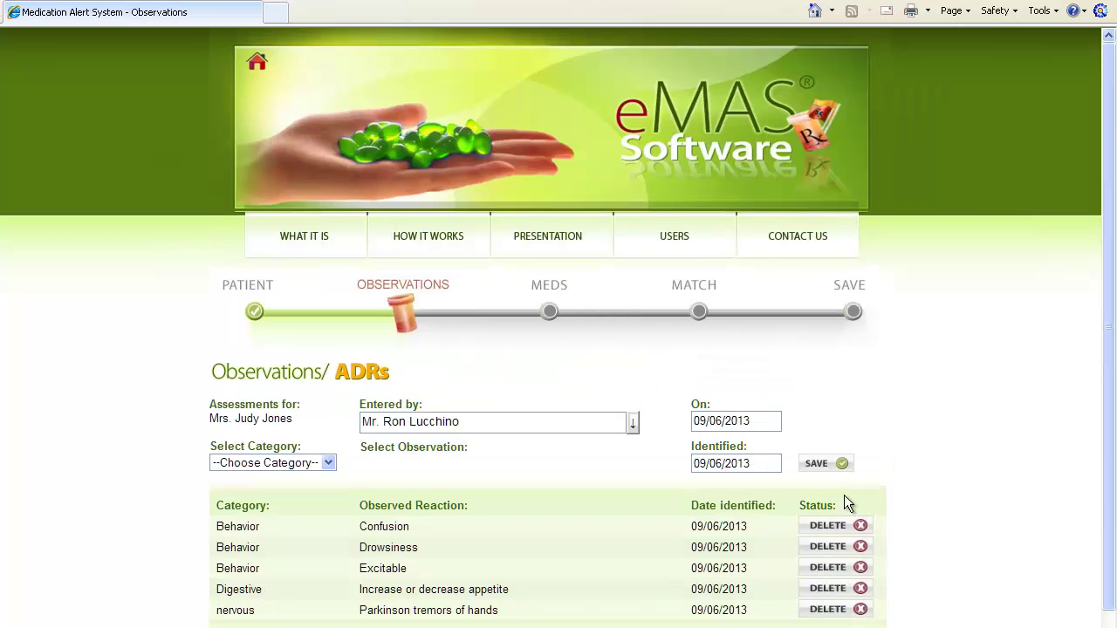
scroll(820, 463, "down", 2)
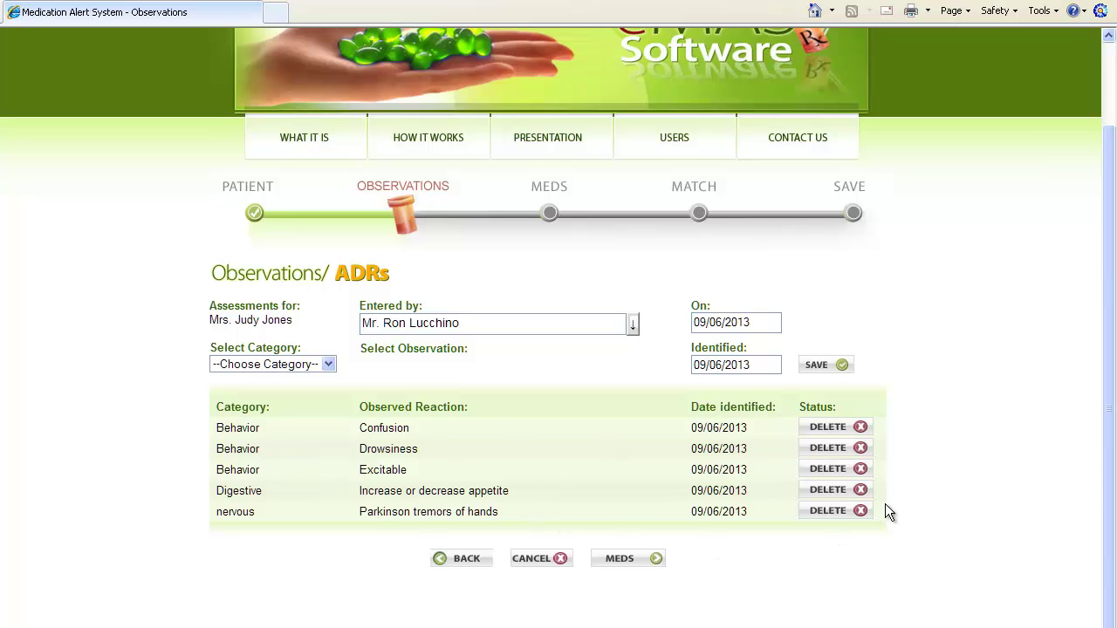
Proceed to the patient's medications, view the status options for Rivastigmine without choosing one, and review the medication list
left_click(833, 511)
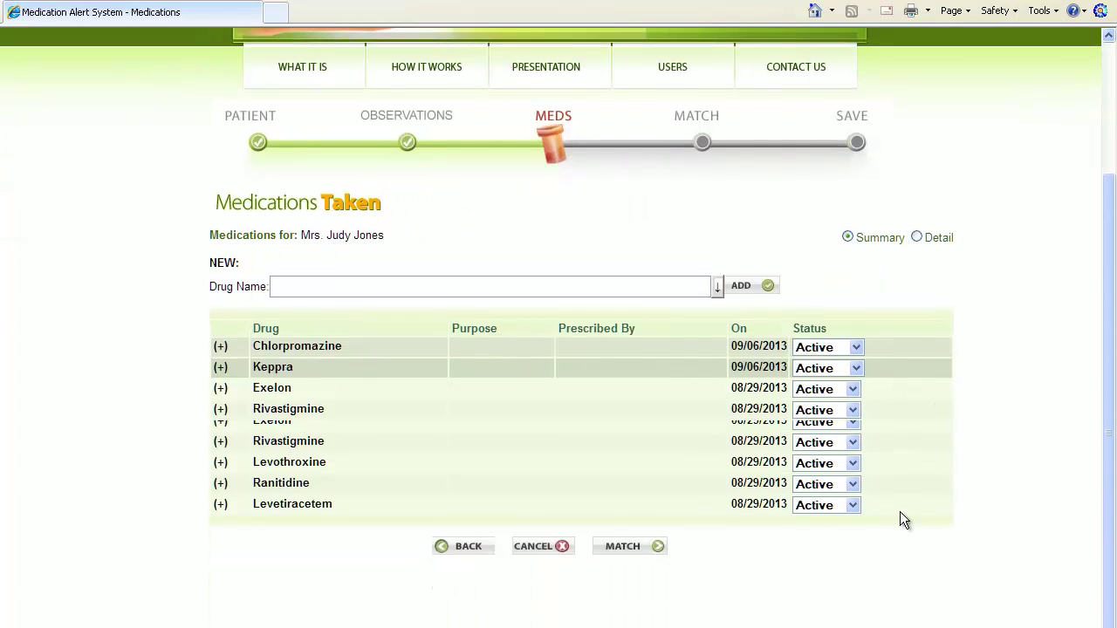
left_click(853, 410)
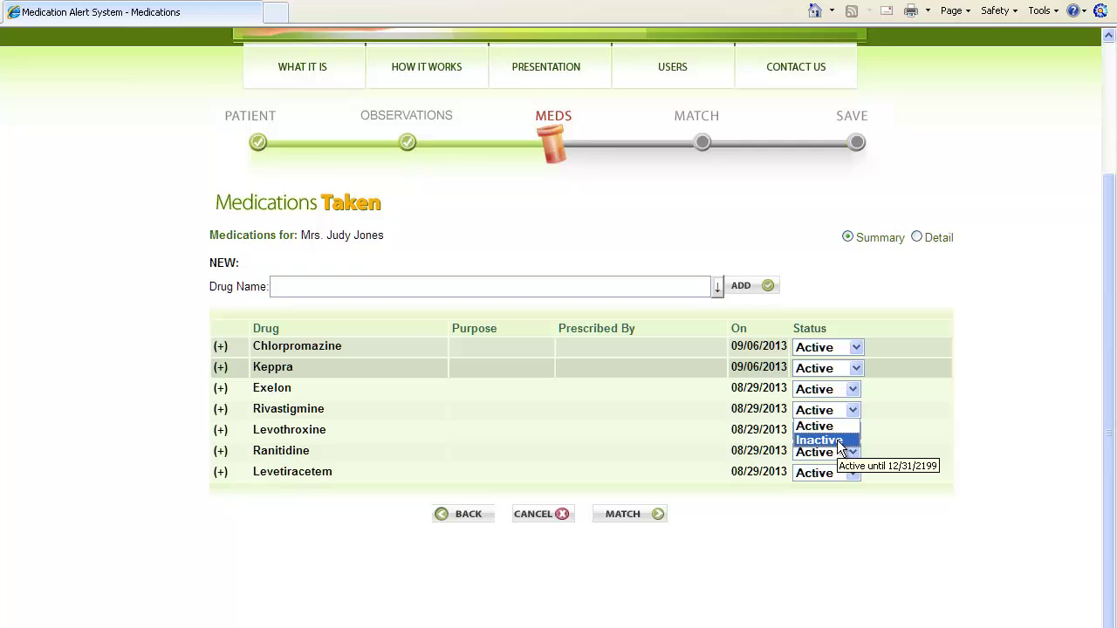
left_click(934, 406)
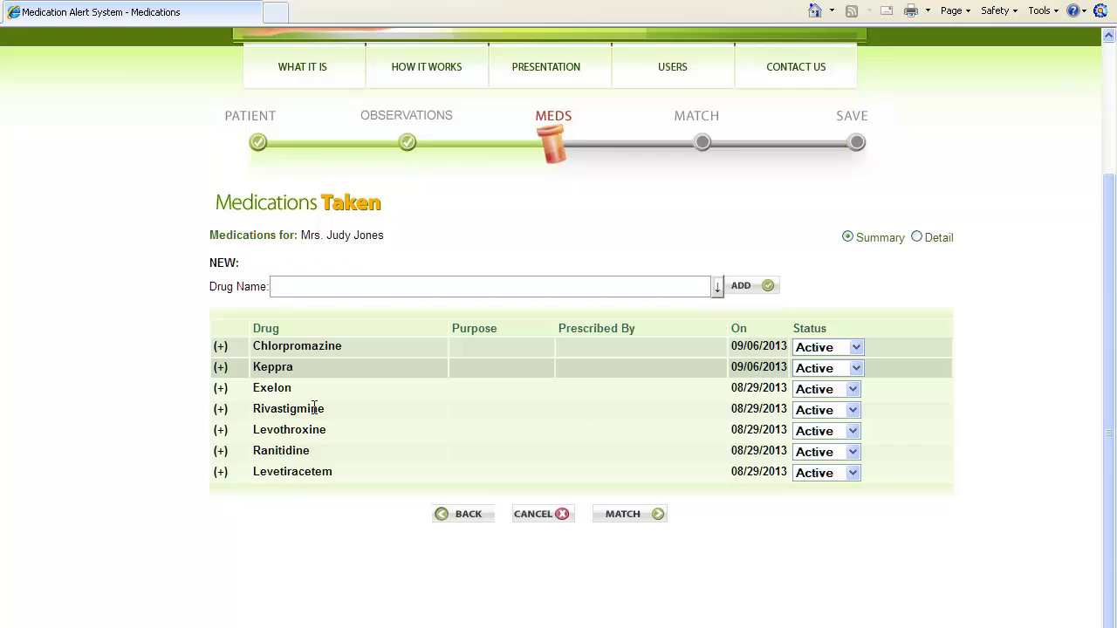
mouse_move(404, 434)
scroll(783, 338, "up", 3)
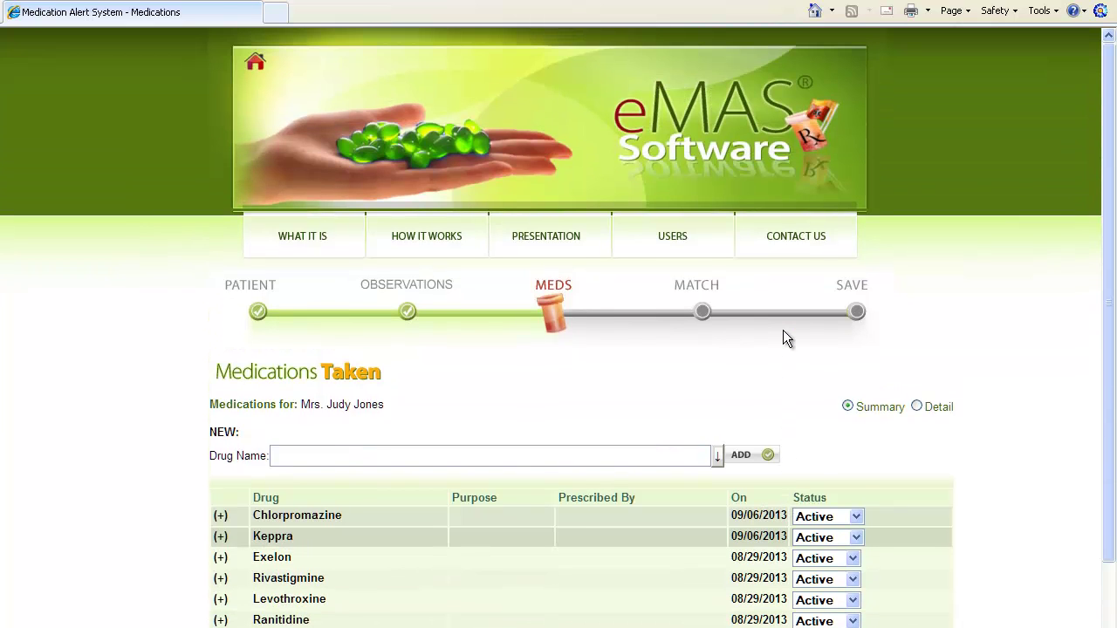